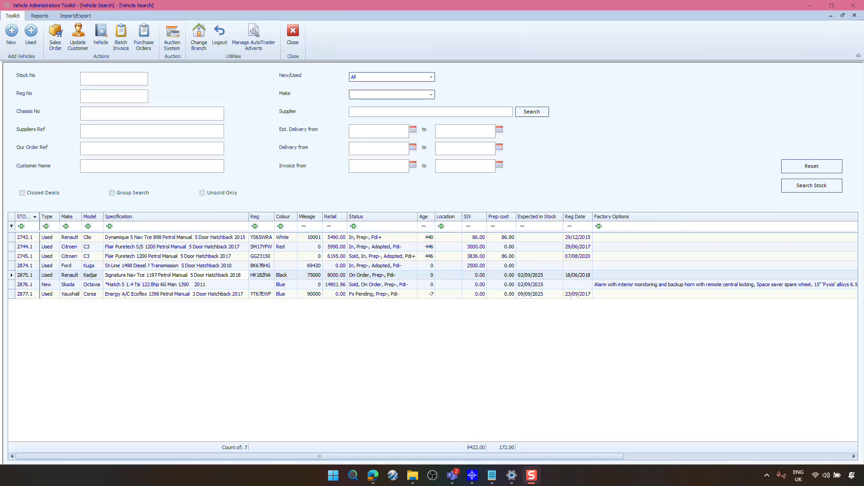
# Step: Open stock record 2875, the Renault Kadjar, and start creating a sales order for it
pyautogui.click(226, 276)
pyautogui.doubleClick(226, 276)
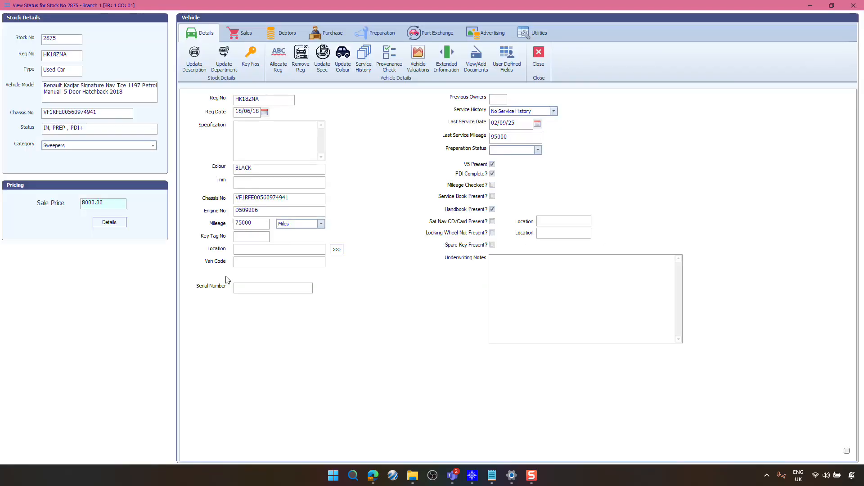
pyautogui.click(246, 32)
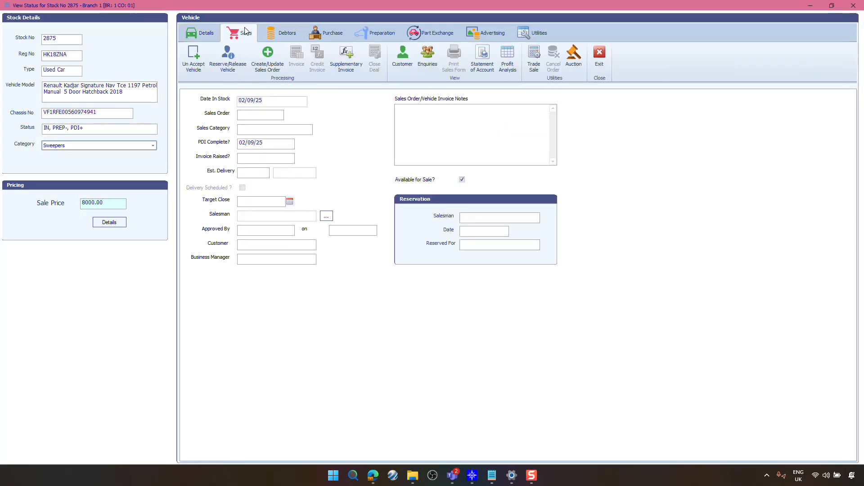
pyautogui.click(265, 65)
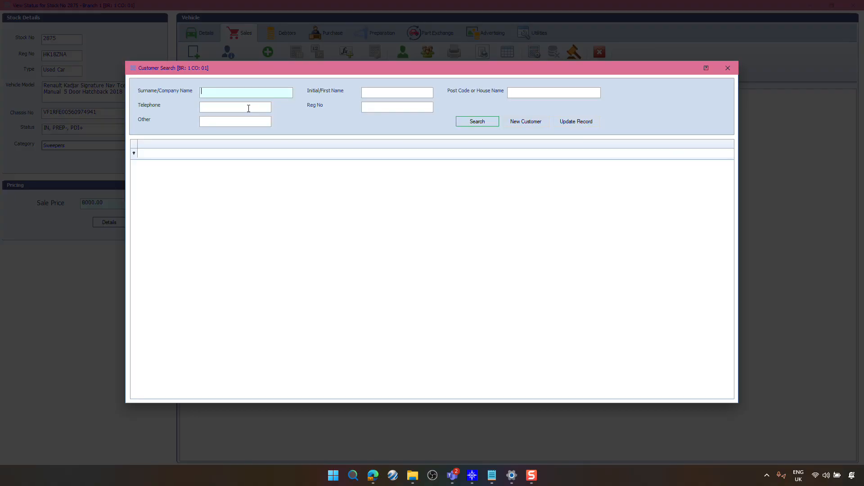
# Step: Search customers by surname and select the matching customer for the sales order
pyautogui.write('Farrell')
pyautogui.press('Tab')
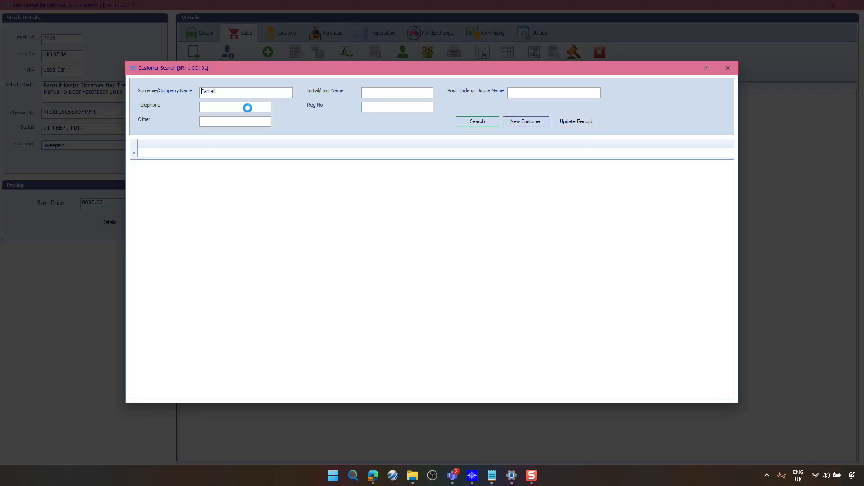
pyautogui.press('Return')
pyautogui.click(235, 167)
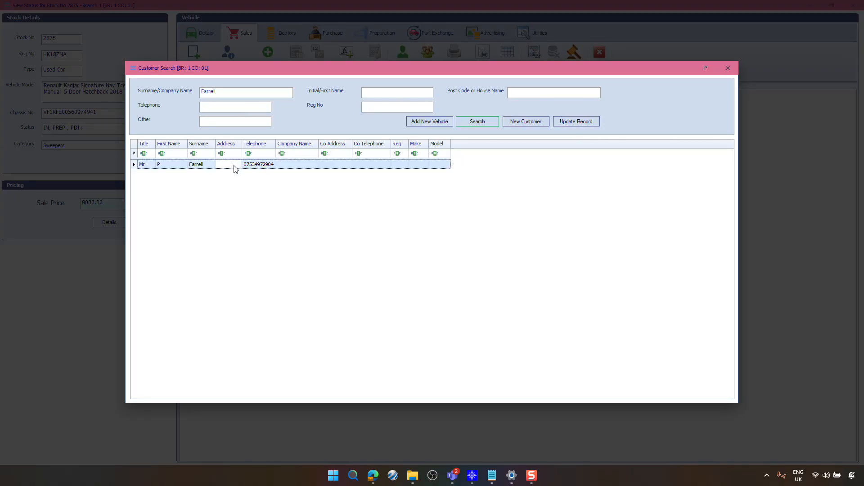
pyautogui.doubleClick(234, 166)
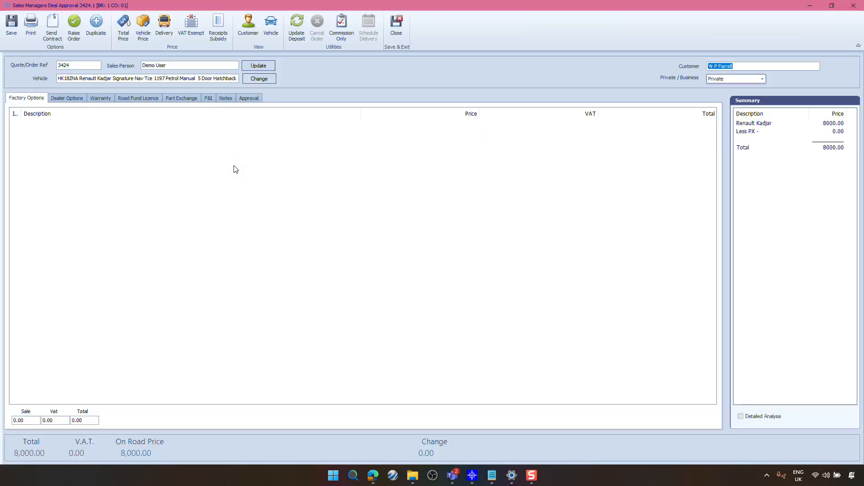
# Step: Add a part exchange vehicle and look it up by its registration with a VRM check
pyautogui.click(185, 100)
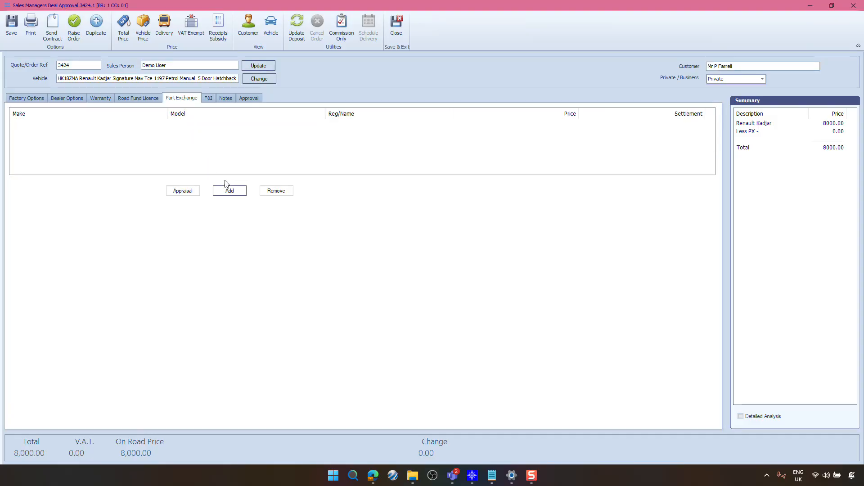
pyautogui.click(229, 191)
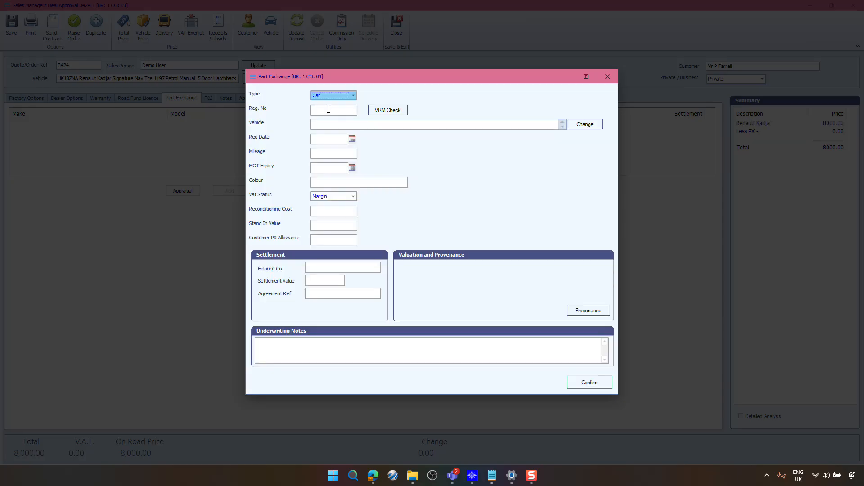
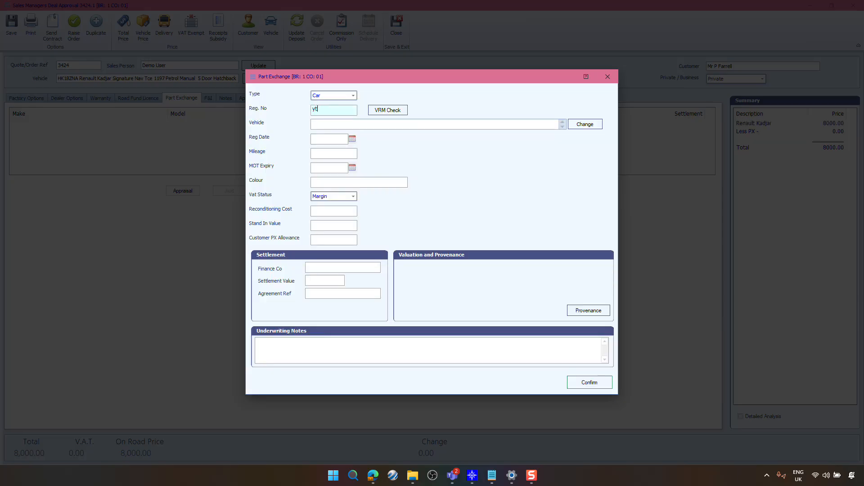
pyautogui.click(395, 110)
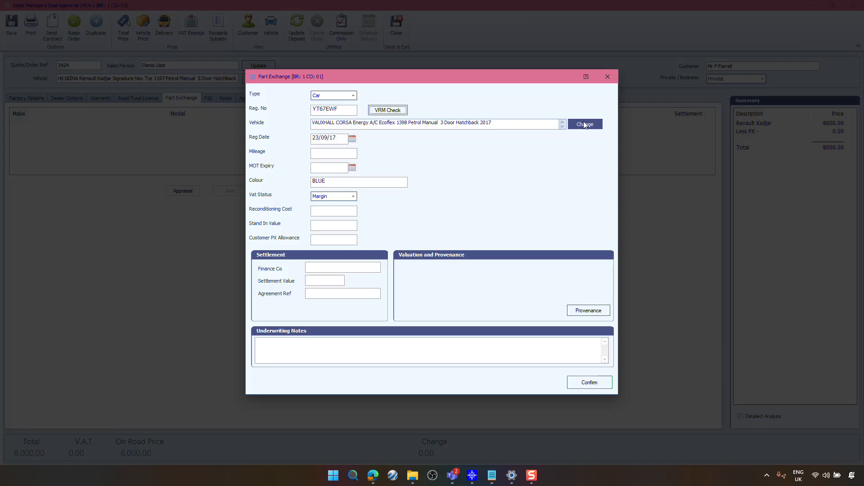
# Step: Enter the part exchange mileage as 99000 and MOT expiry as 12/09/25
pyautogui.click(328, 154)
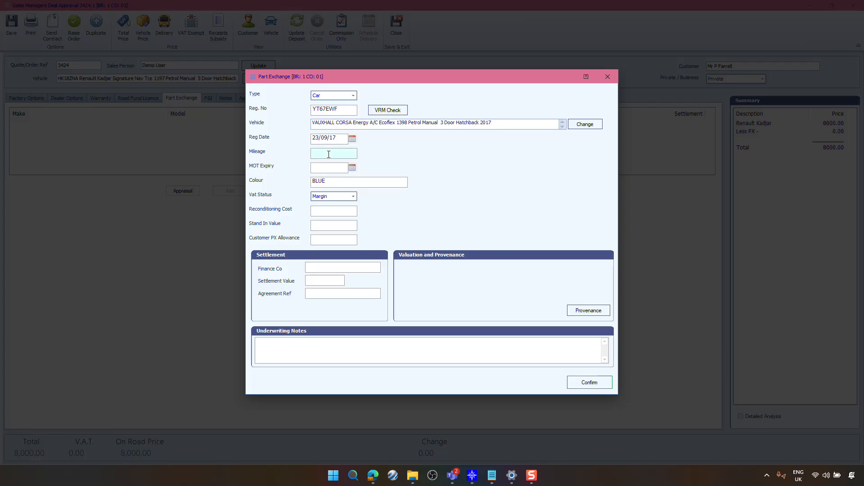
pyautogui.write('99000')
pyautogui.click(343, 165)
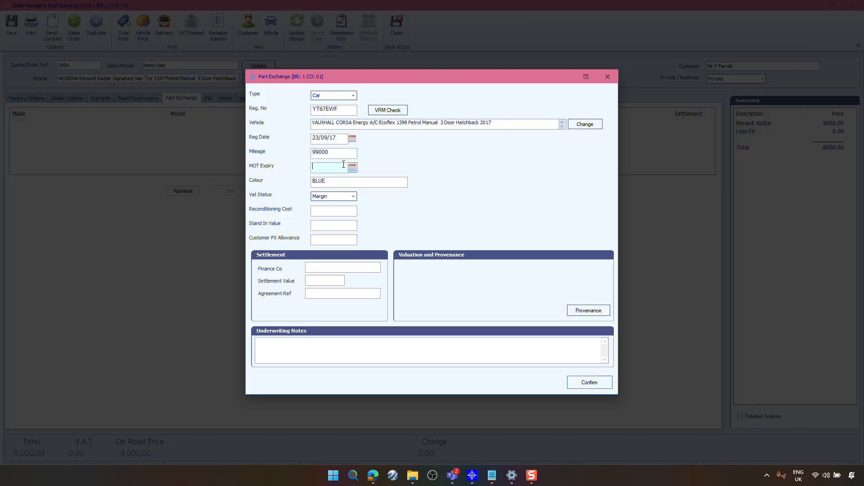
pyautogui.write('12')
pyautogui.press('Tab')
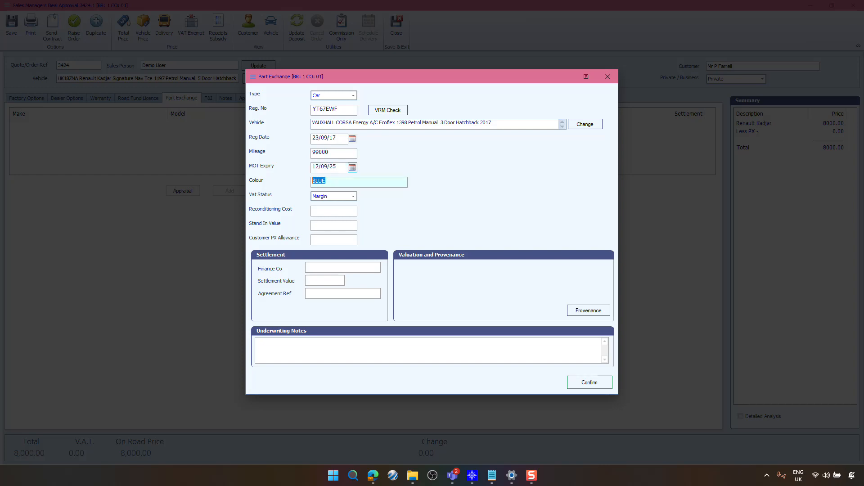
# Step: Keep Margin VAT status and set the stand-in value and customer PX allowance to 5000
pyautogui.click(353, 197)
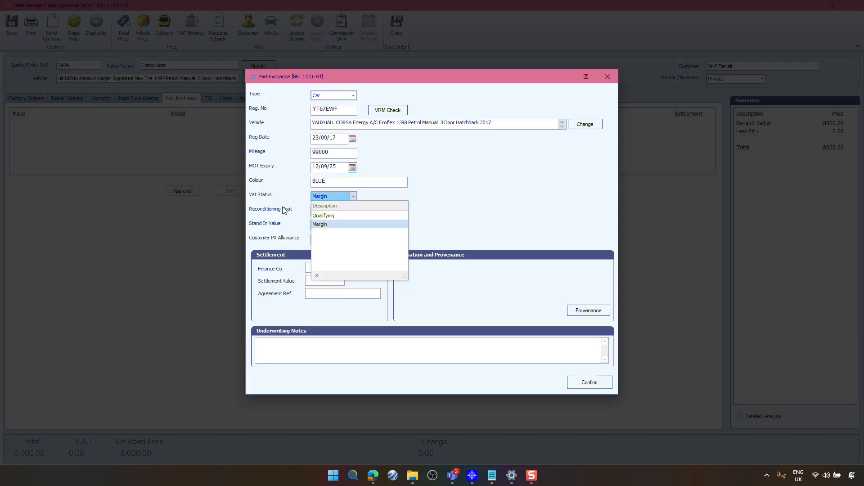
pyautogui.click(287, 228)
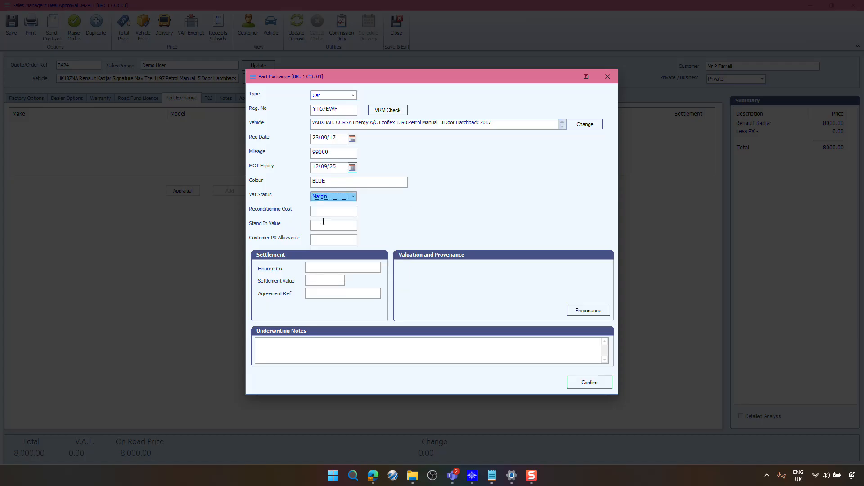
pyautogui.click(334, 222)
pyautogui.write('5000')
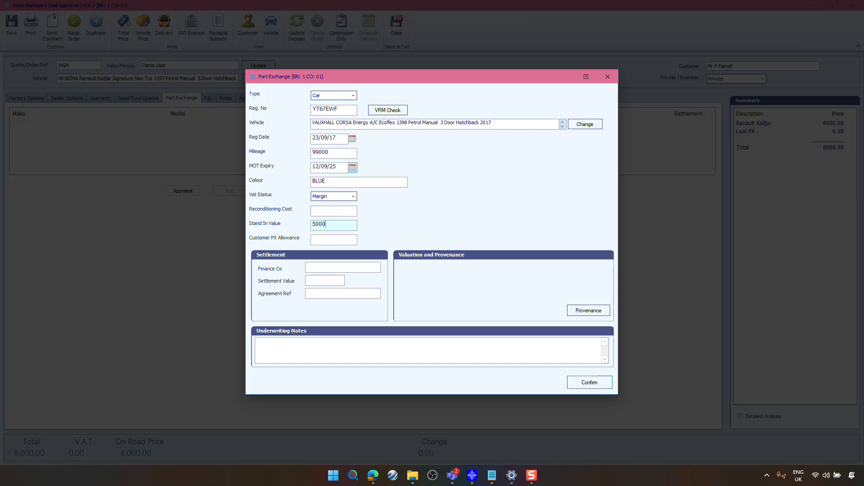
pyautogui.press('Tab')
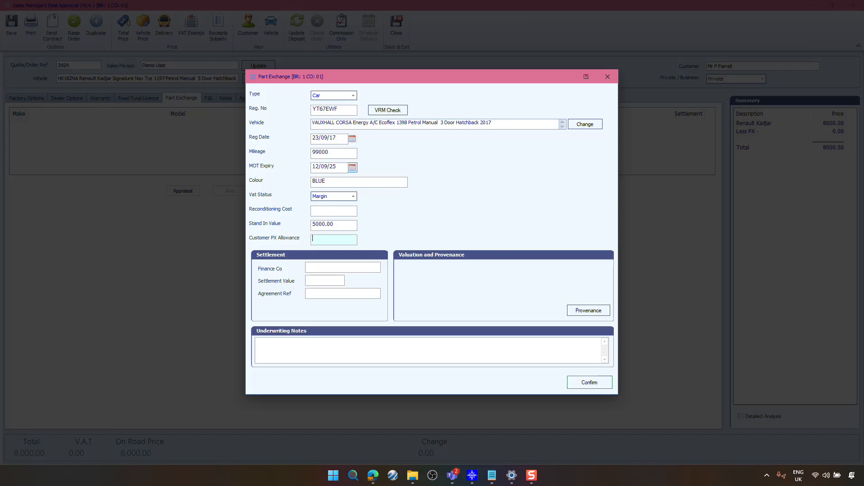
pyautogui.write('5000')
pyautogui.press('Tab')
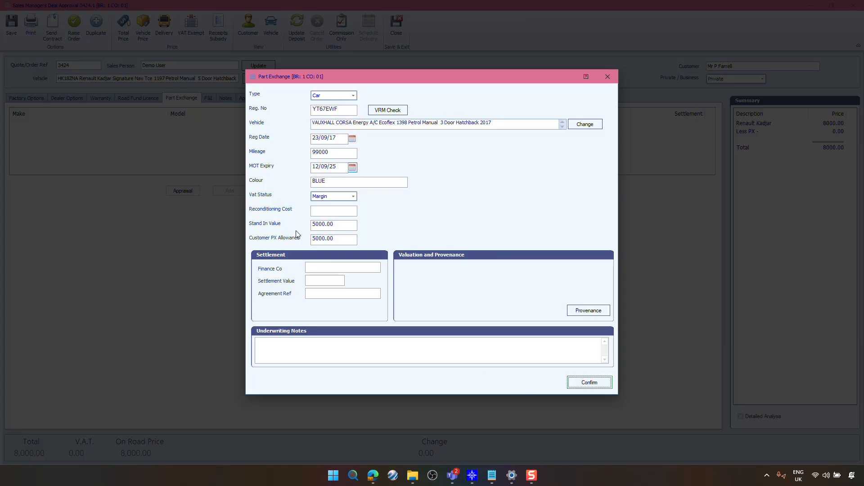
# Step: Enter Black Horse as the settlement finance company
pyautogui.click(309, 269)
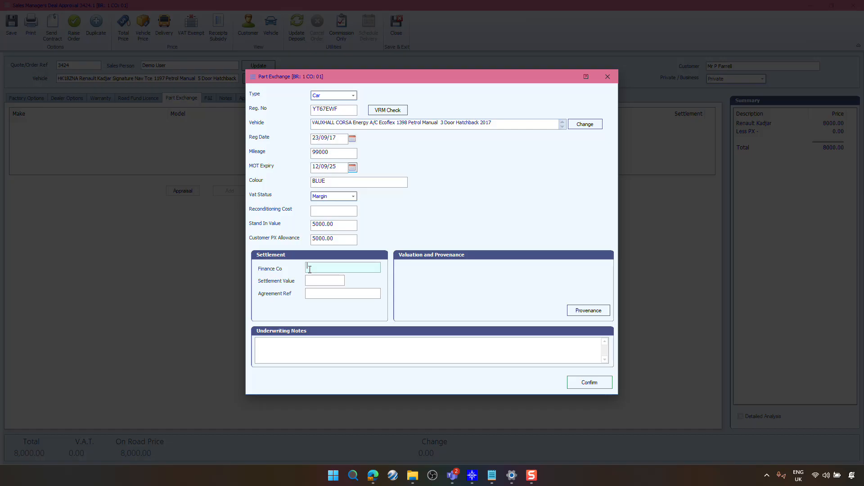
pyautogui.press('capslock')
pyautogui.write('B')
pyautogui.press('capslock')
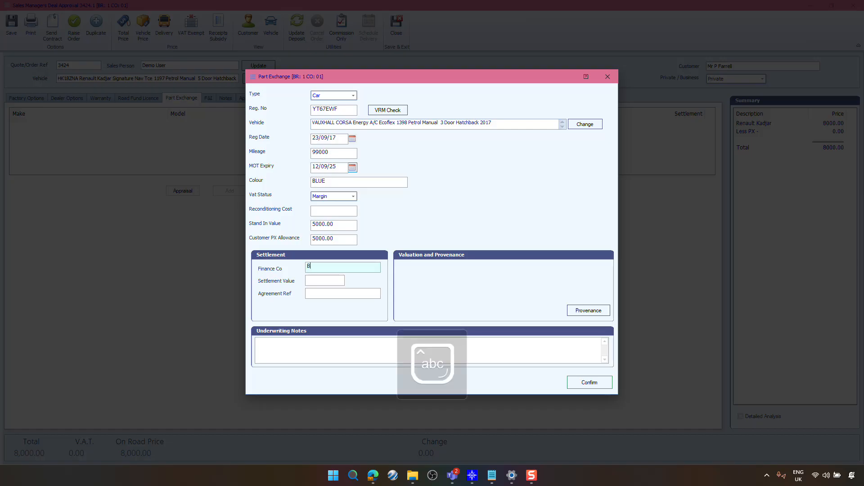
pyautogui.write('lack')
pyautogui.press('capslock')
pyautogui.write('H')
pyautogui.press('capslock')
pyautogui.write('orse')
pyautogui.press('Tab')
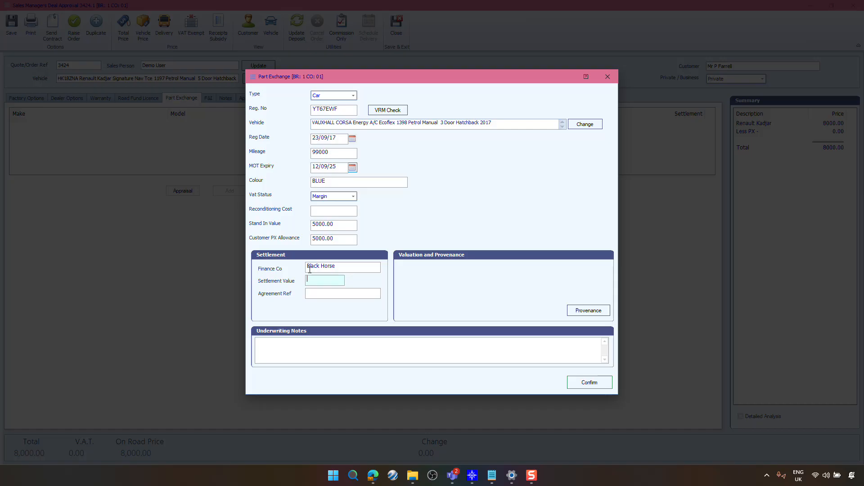
# Step: Set the settlement value to 3000, enter the finance agreement reference, and confirm the part exchange
pyautogui.write('3000')
pyautogui.press('Tab')
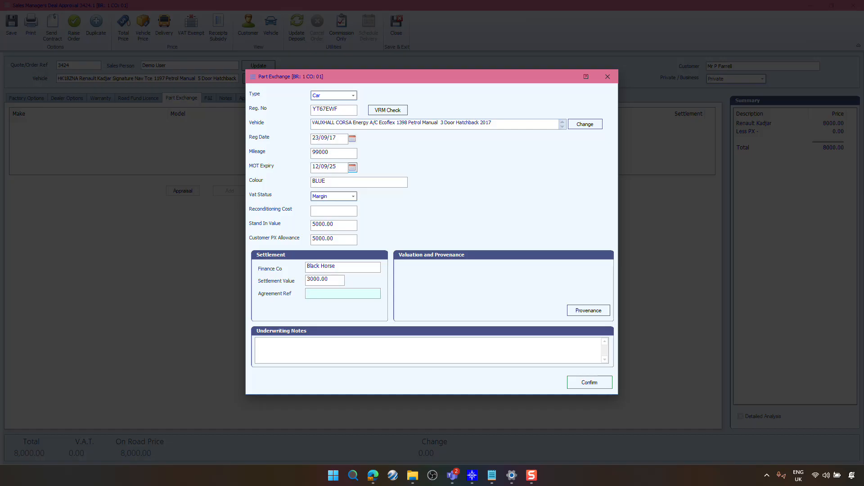
pyautogui.press('Tab')
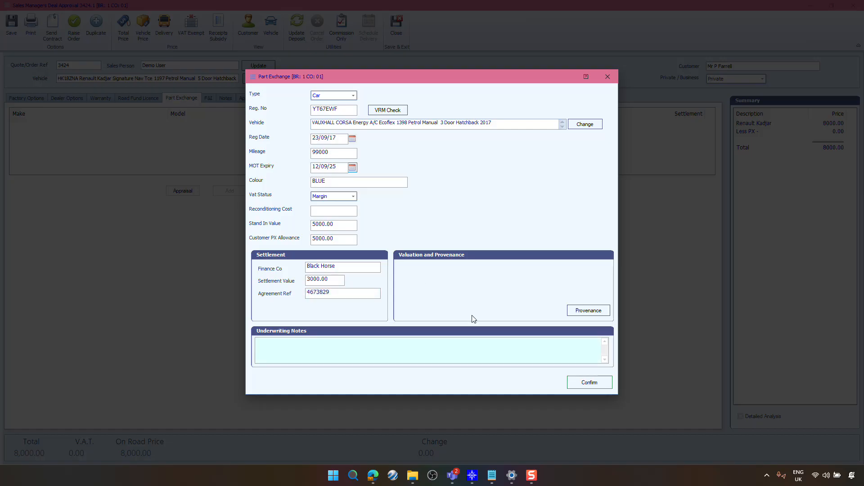
pyautogui.click(587, 386)
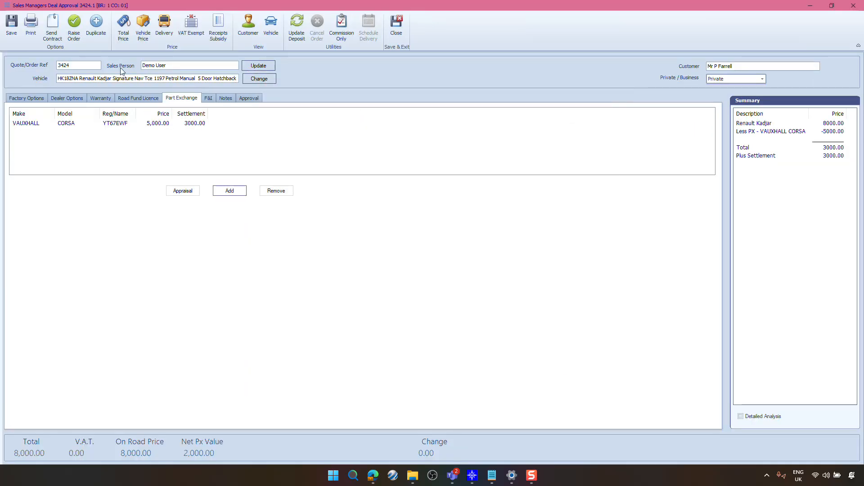
# Step: Raise the order with the copies to print changed, confirm it, and cancel the workshop order
pyautogui.click(73, 39)
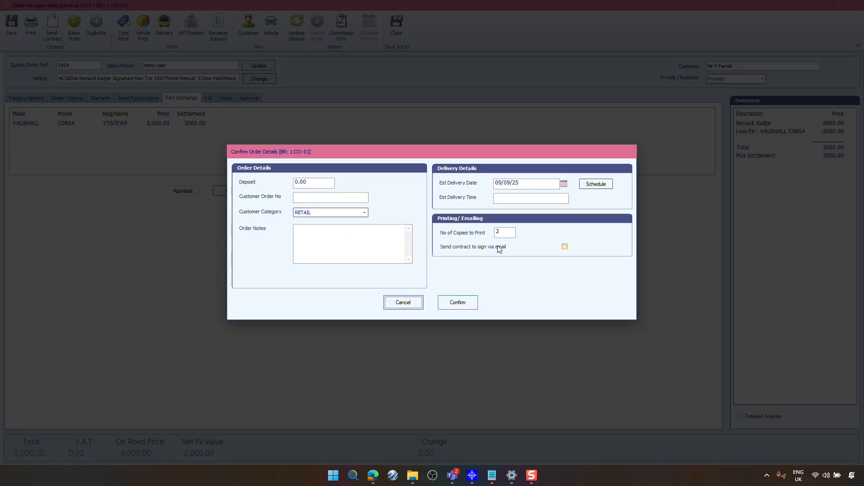
pyautogui.click(506, 232)
pyautogui.press('BackSpace')
pyautogui.write('1')
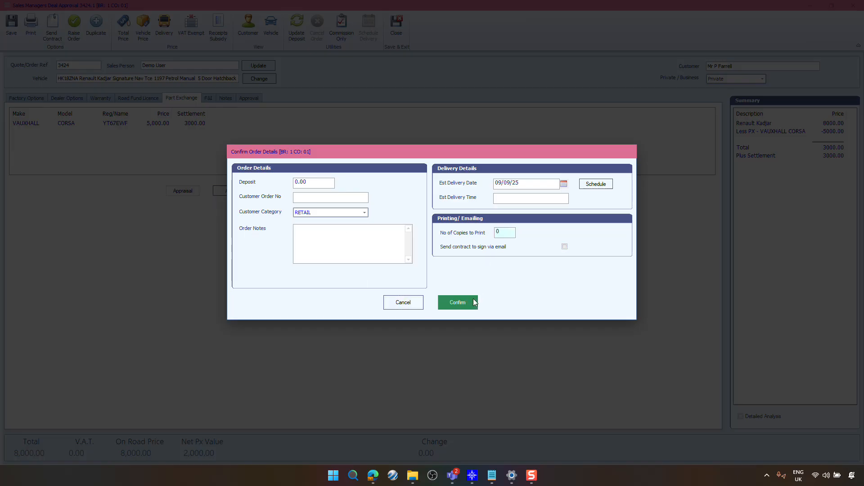
pyautogui.click(475, 303)
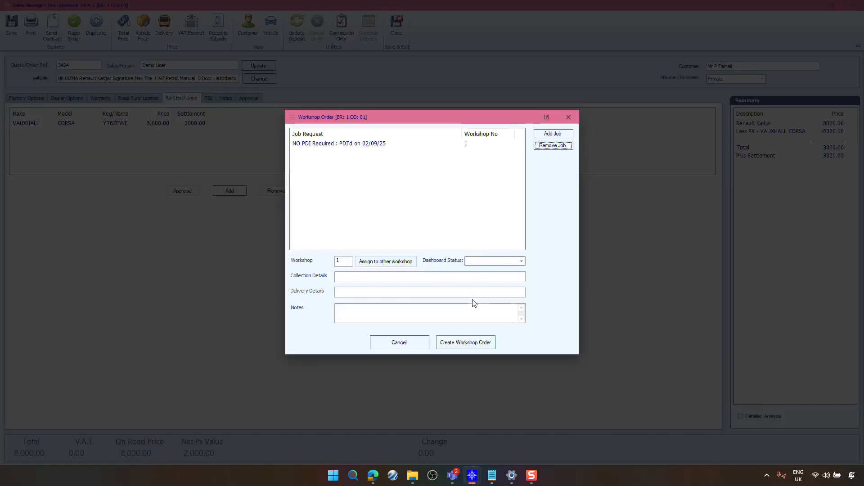
pyautogui.click(419, 345)
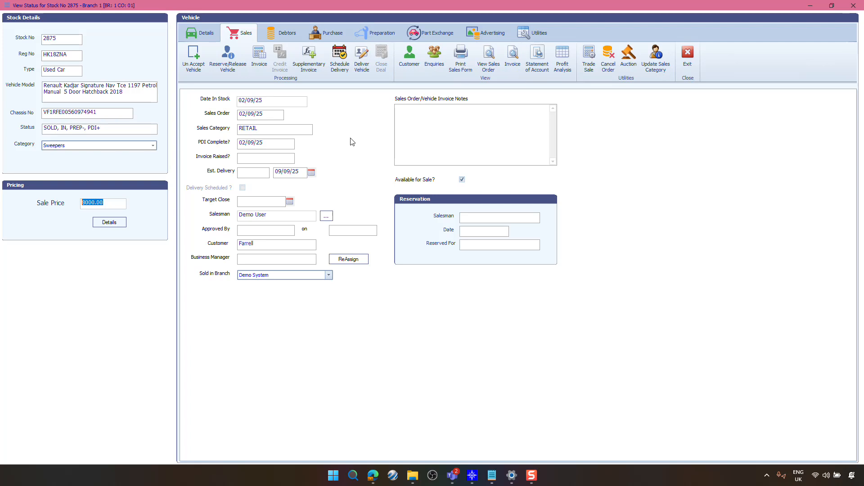
# Step: Post the part exchange settlement payment using the Contra payment method
pyautogui.click(448, 33)
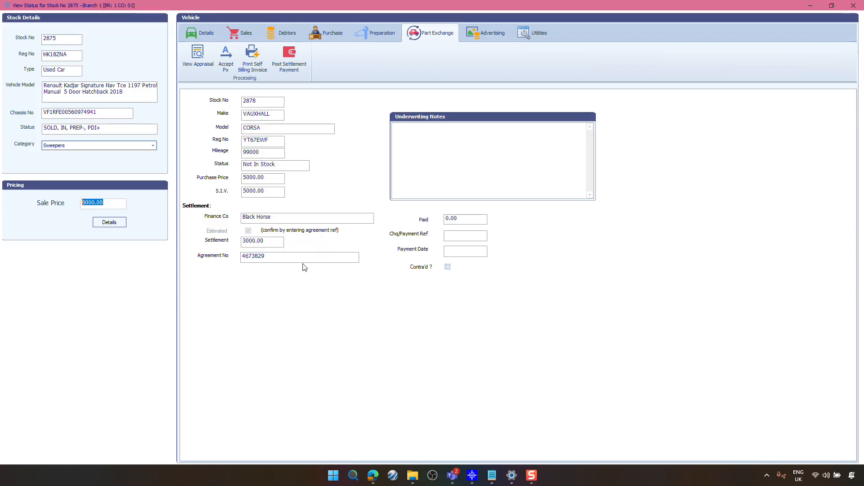
pyautogui.click(292, 71)
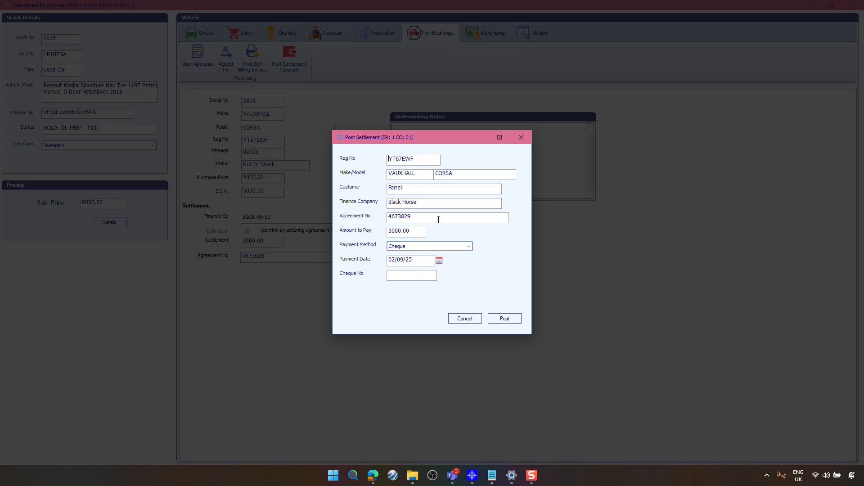
pyautogui.click(442, 246)
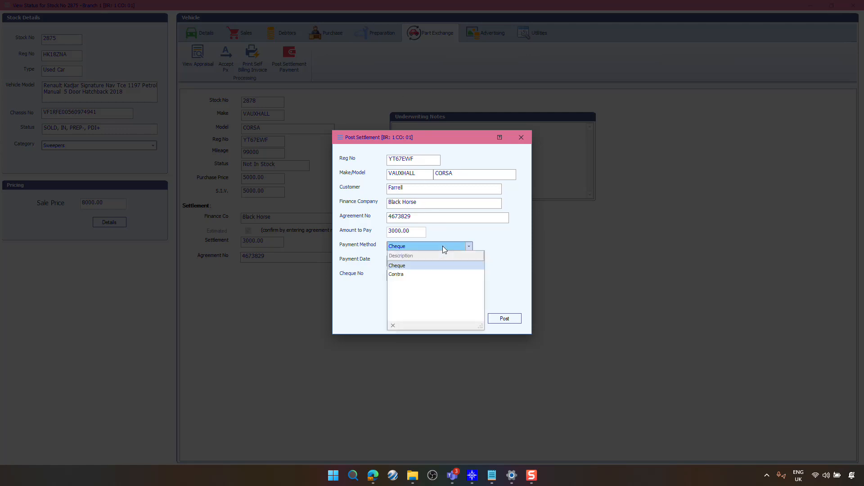
pyautogui.click(406, 275)
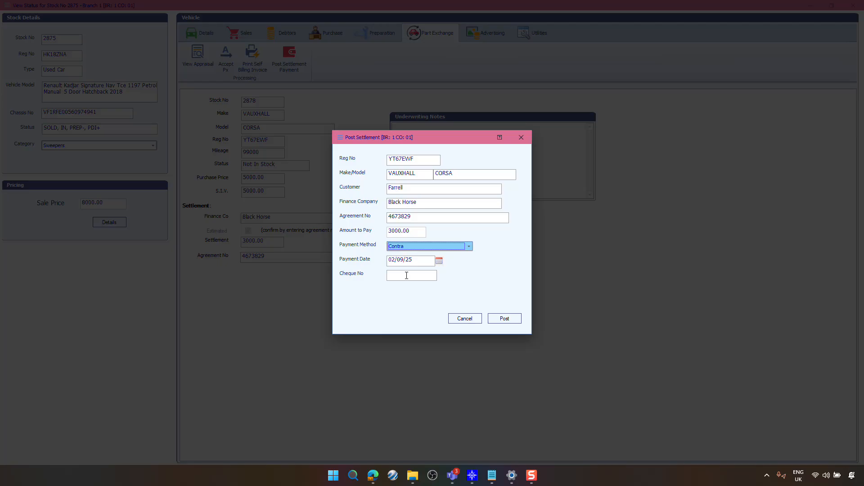
pyautogui.click(518, 321)
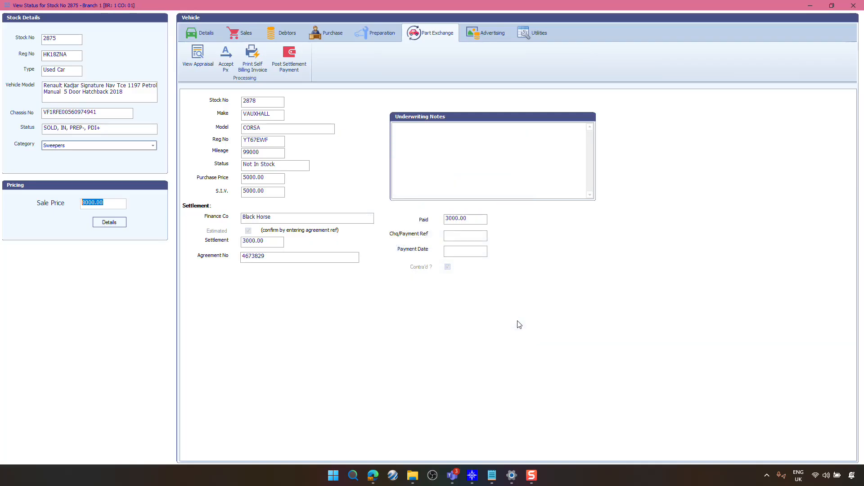
# Step: Review the receipts recorded in the vehicle's debtors
pyautogui.click(277, 33)
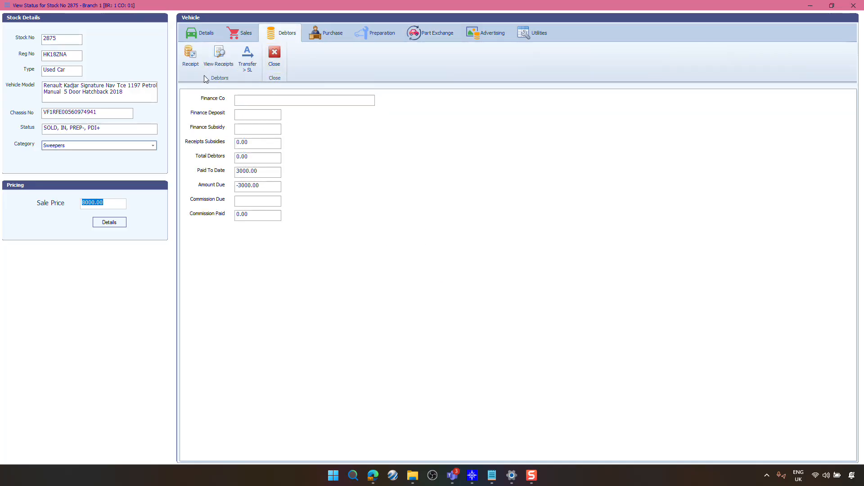
pyautogui.click(220, 59)
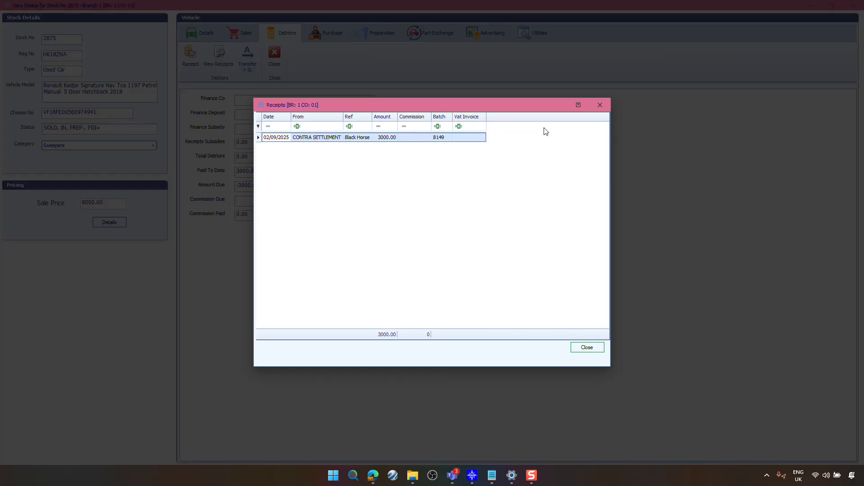
pyautogui.click(601, 105)
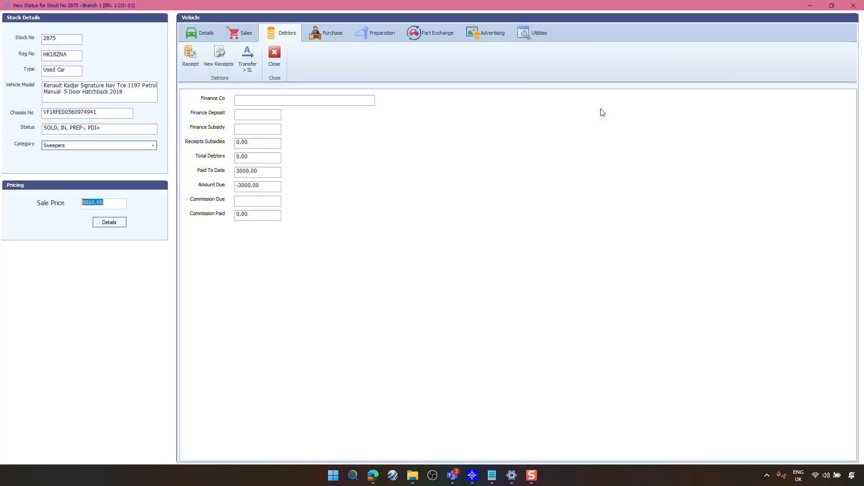
# Step: Invoice the vehicle sale and check the debtors totals
pyautogui.click(246, 39)
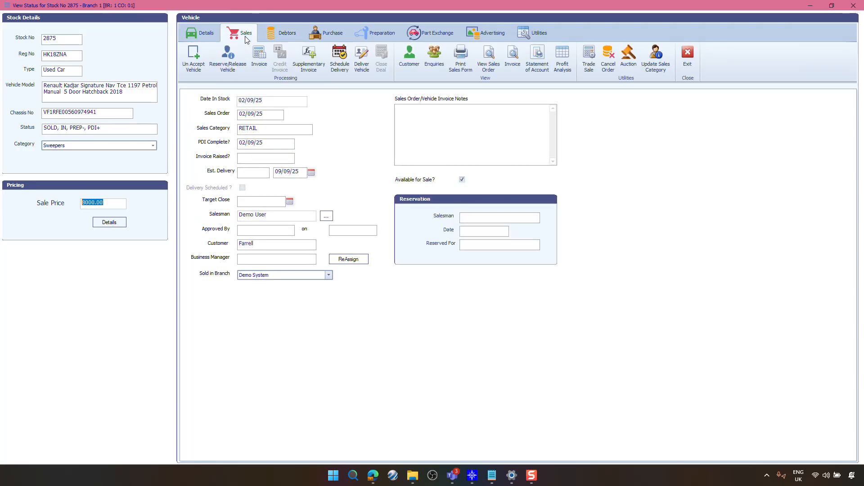
pyautogui.click(261, 56)
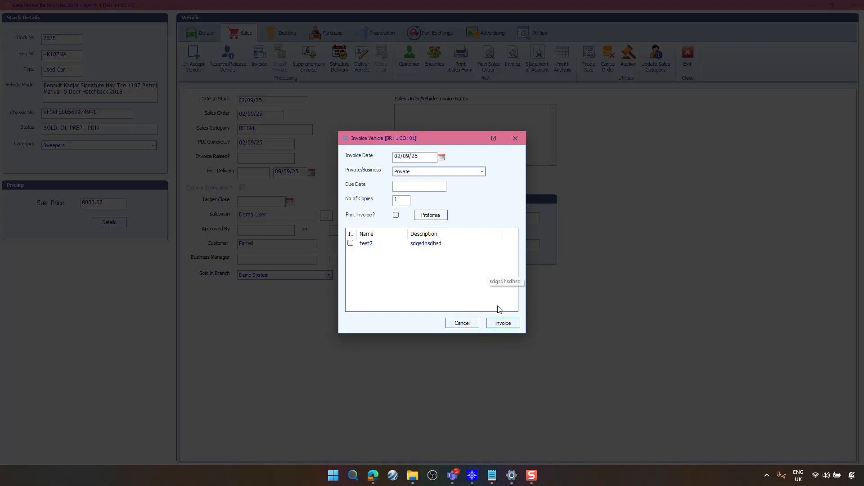
pyautogui.click(506, 324)
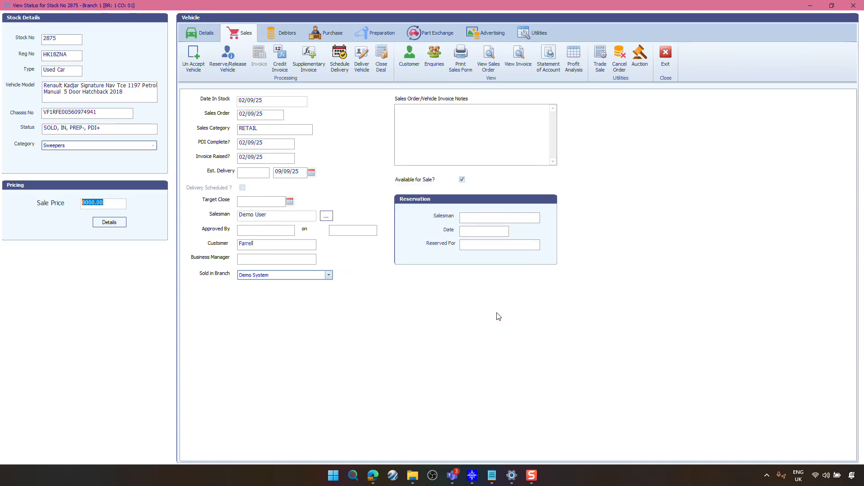
pyautogui.click(288, 33)
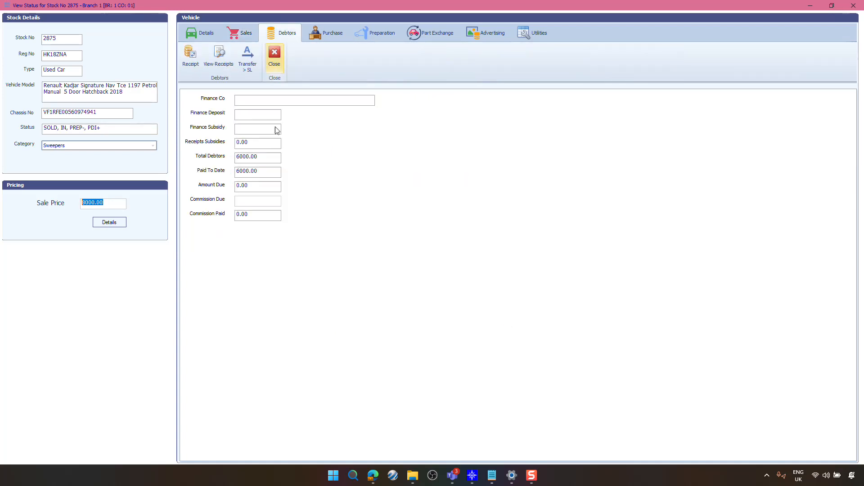